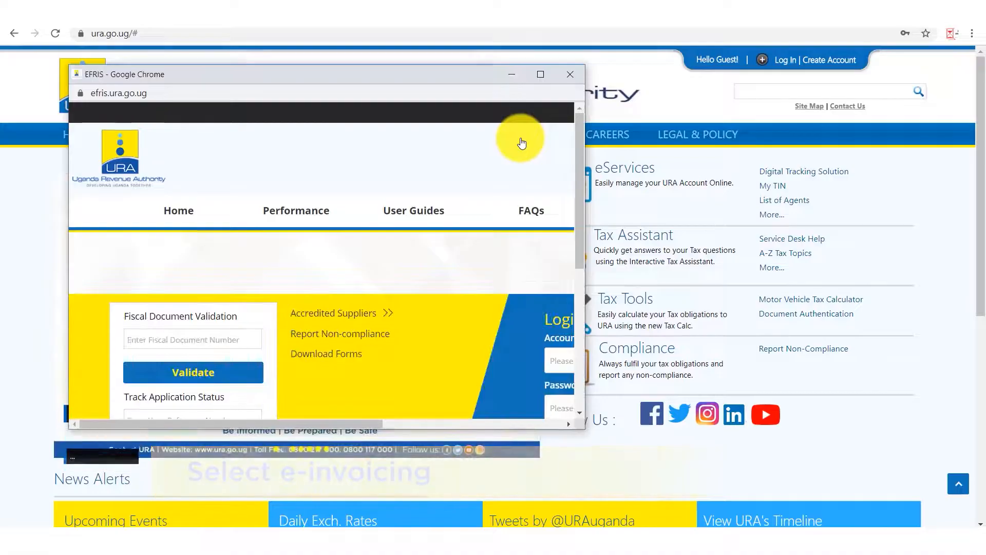
- Maximize the EFRIS portal popup window to show the full login page
click(540, 75)
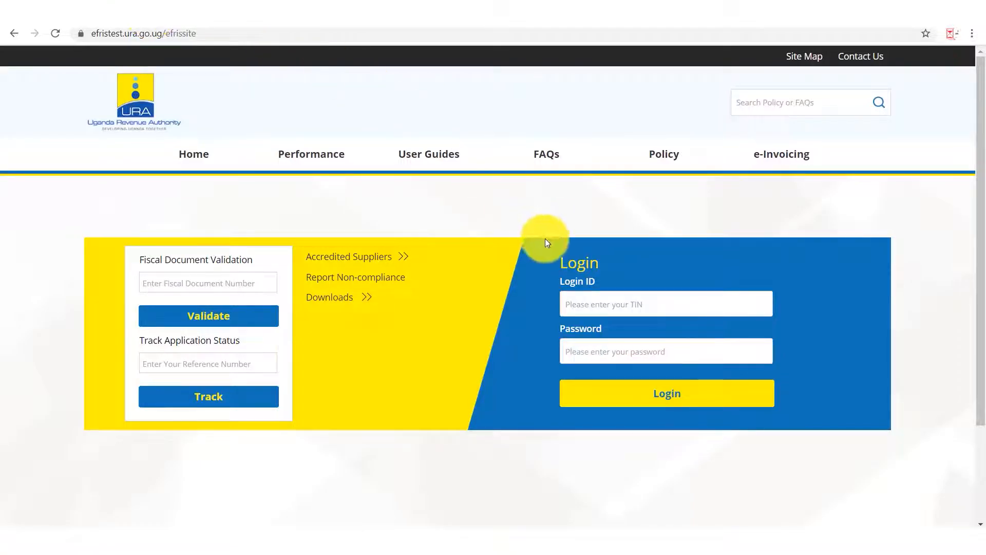
- Enter the taxpayer's TIN and password and submit the login
click(571, 304)
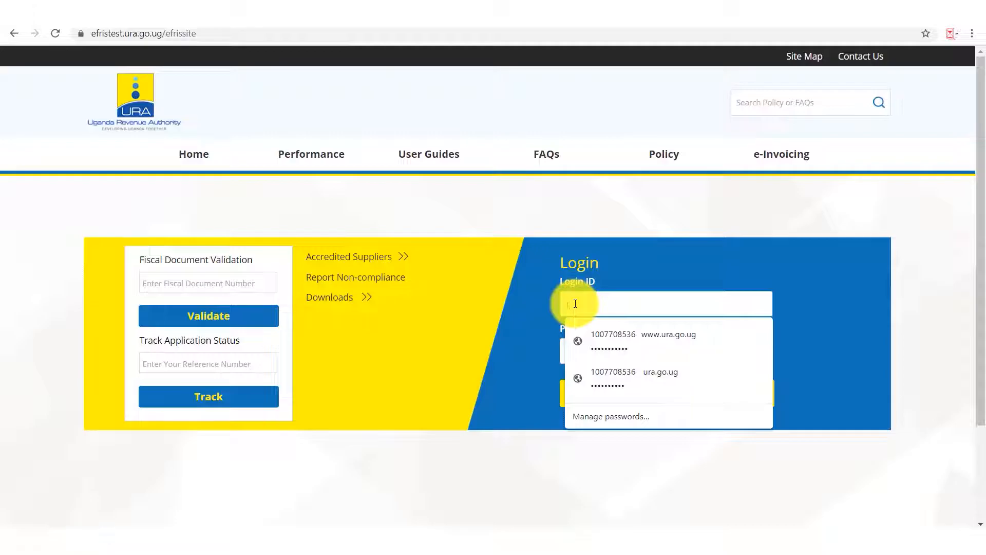
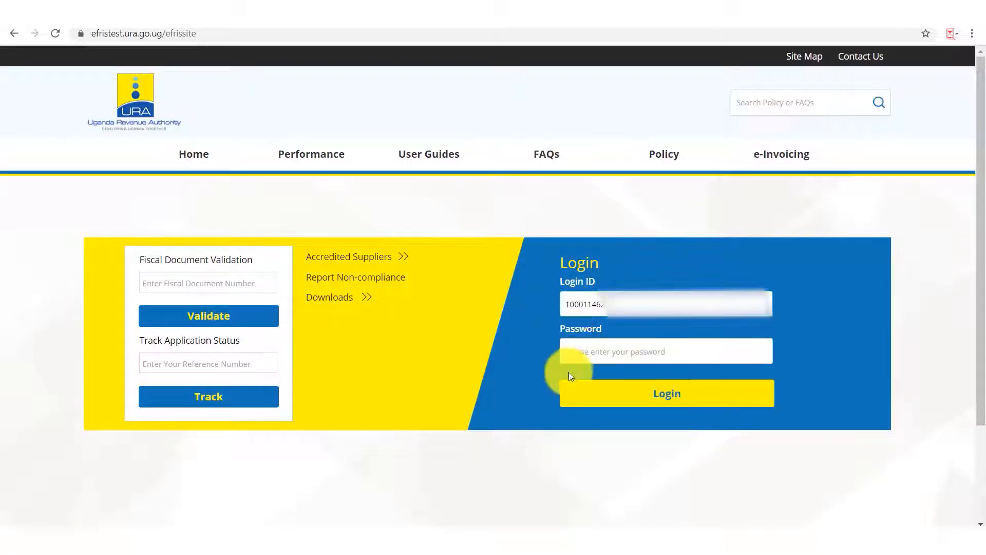
click(590, 348)
text(..............)
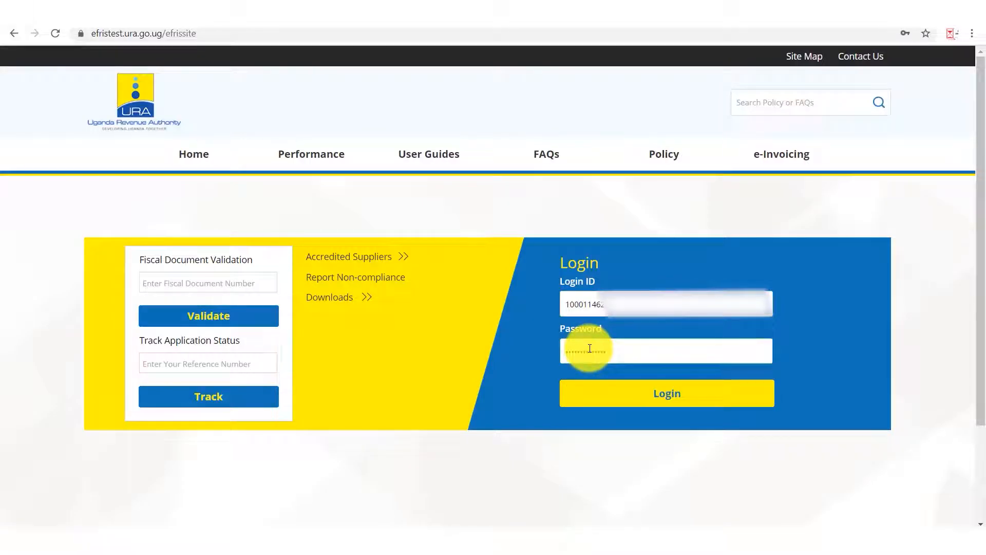
click(623, 396)
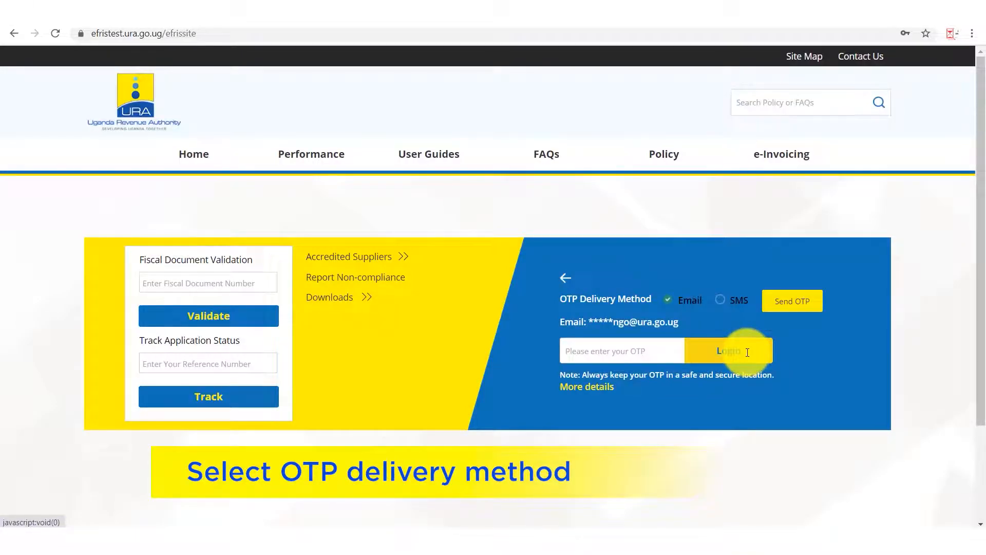
- Enter the emailed one-time passcode to finish signing in
click(642, 355)
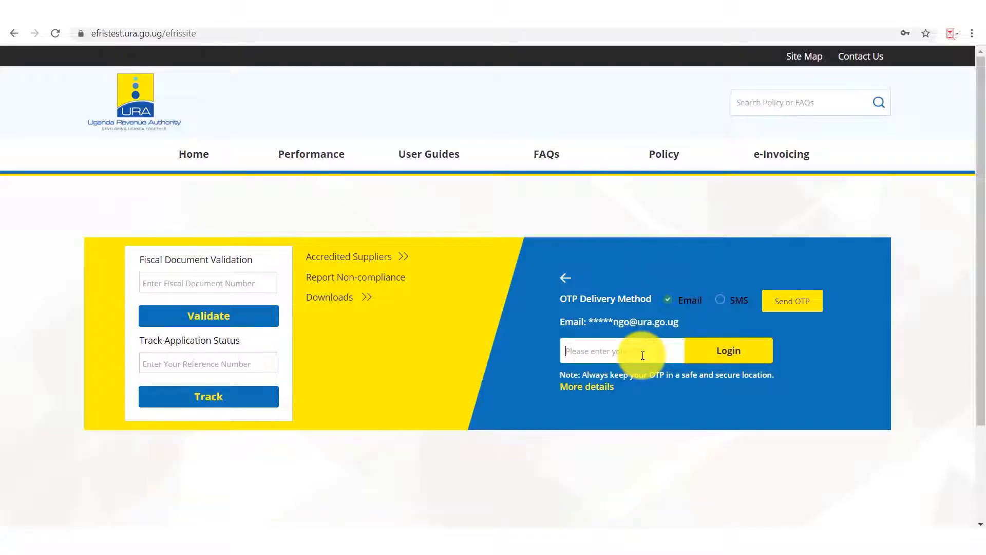
click(719, 356)
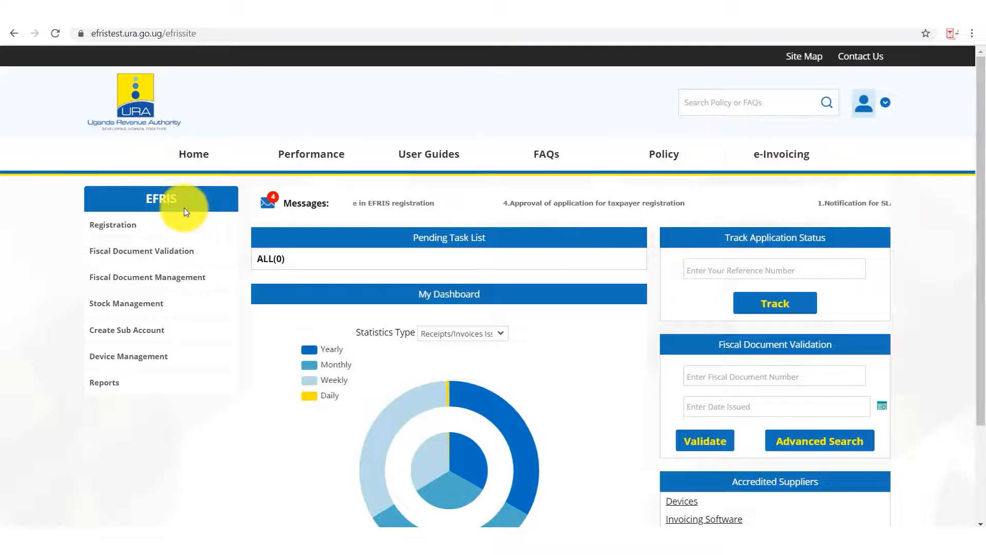
- Go to Fiscal Document Management > Receipts/Invoices > Issue
mouse_move(160, 302)
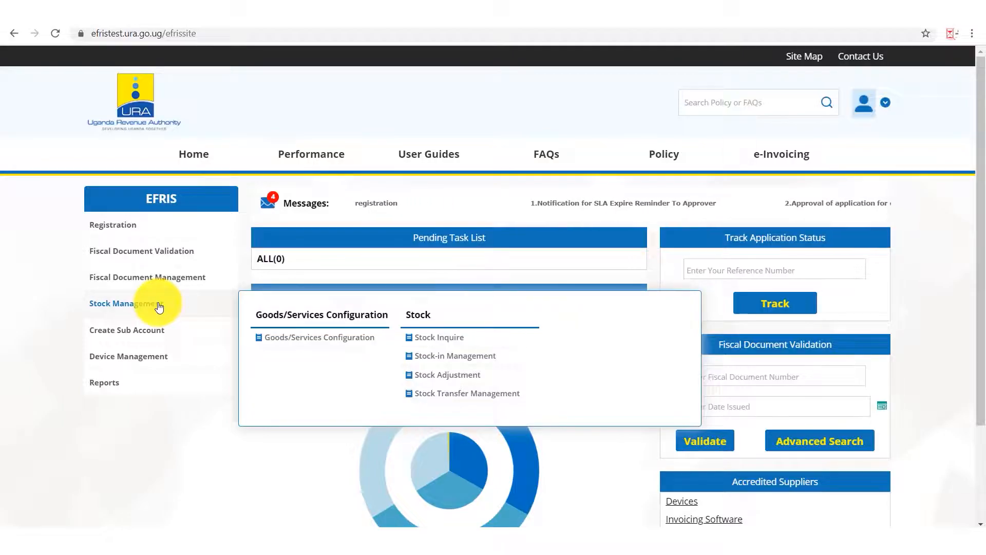
mouse_move(153, 283)
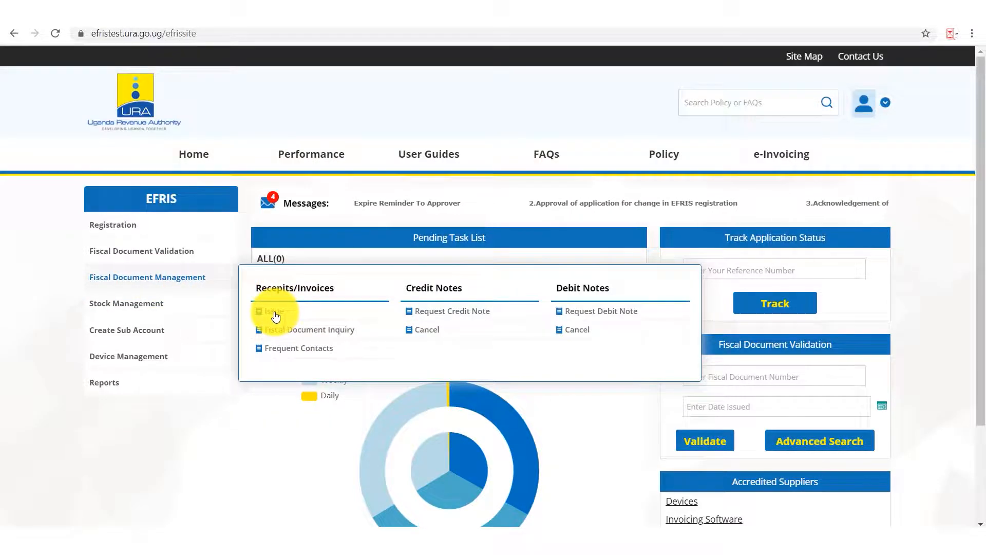
click(276, 312)
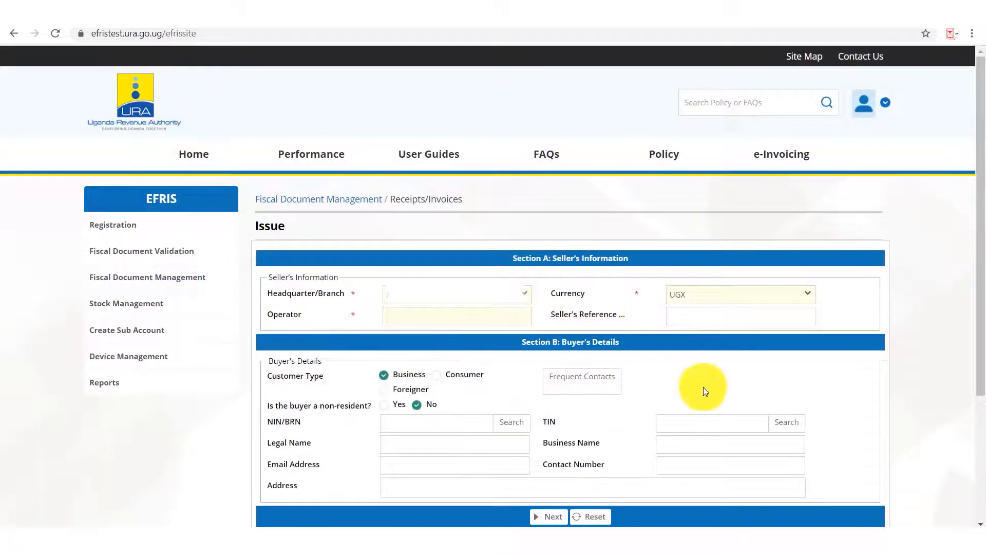
scroll(700, 387, down, 1)
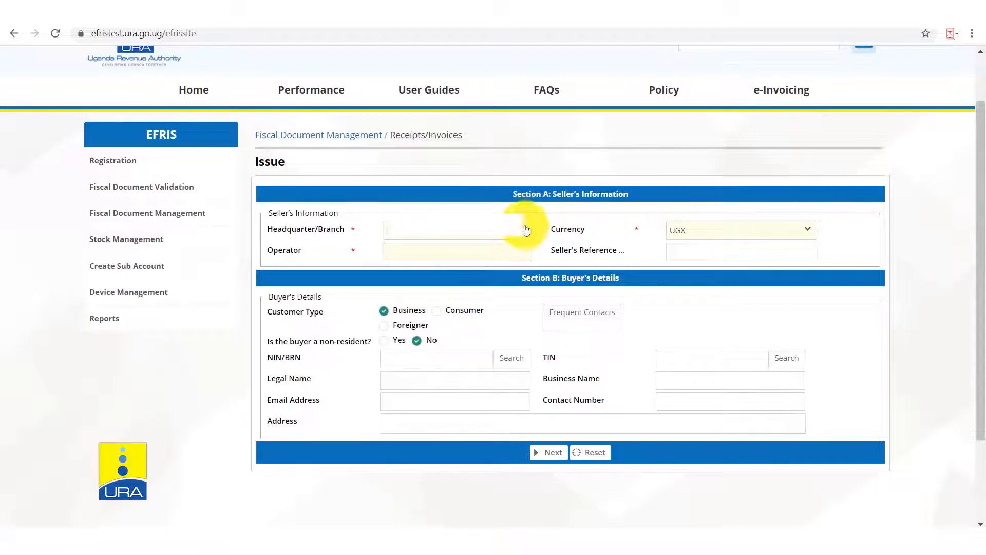
click(810, 231)
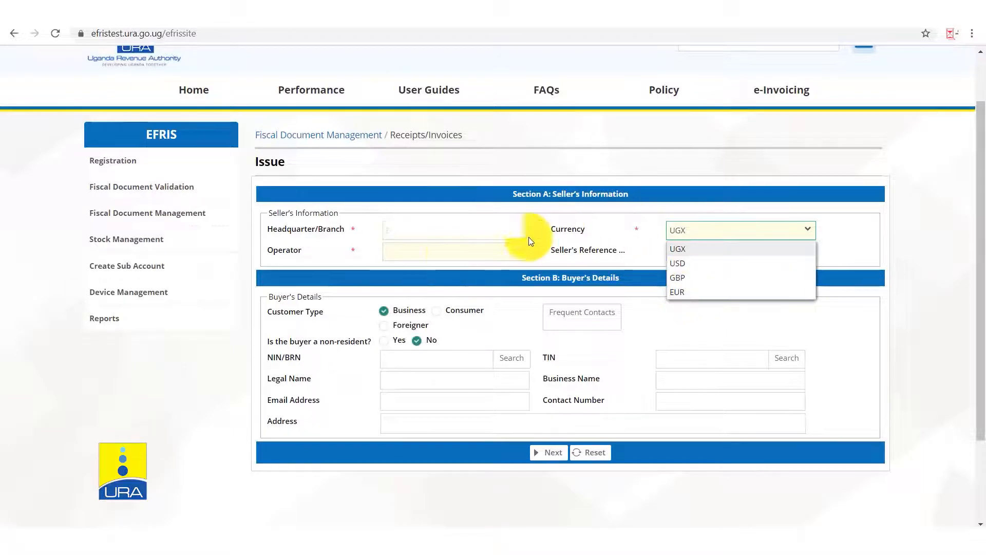
click(452, 256)
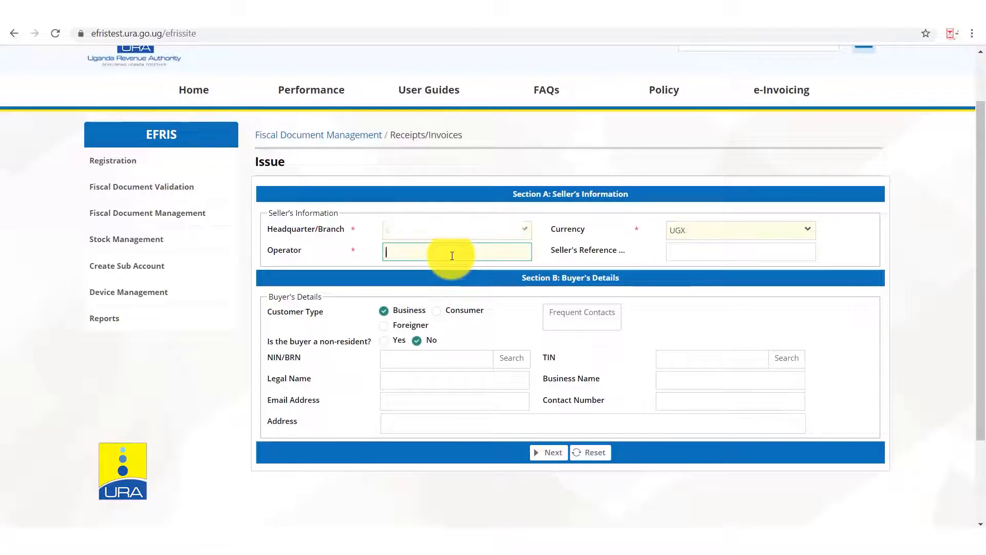
- Fill in the operator's name and set the seller's reference to 123
text(James)
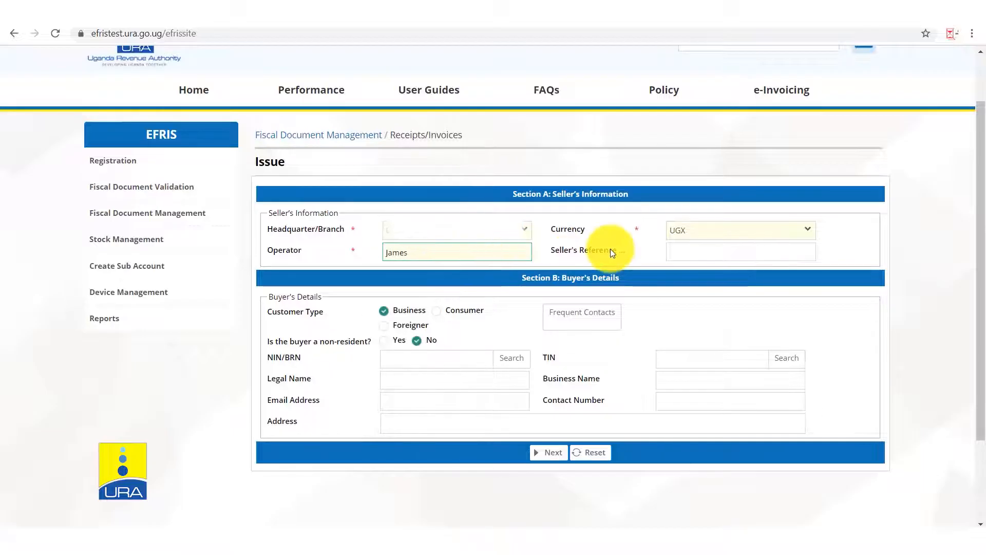
click(678, 252)
text(1)
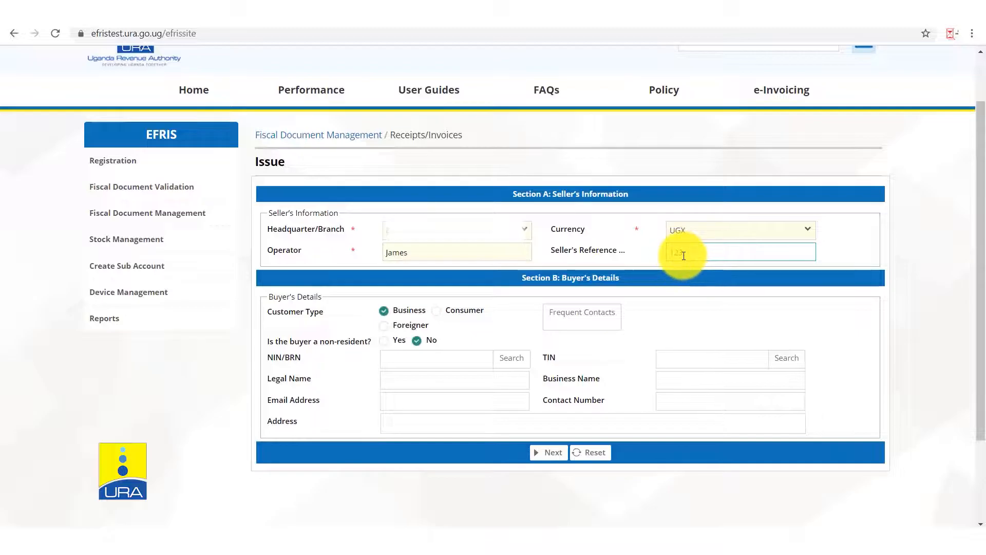
text(23)
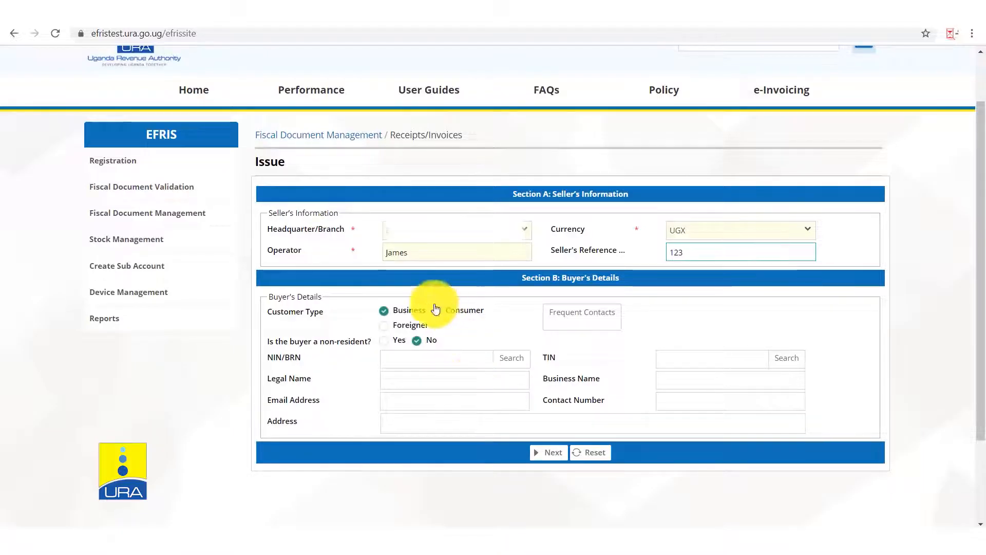
- Record the buyer as a Consumer with their legal name, then continue to the goods section
click(418, 326)
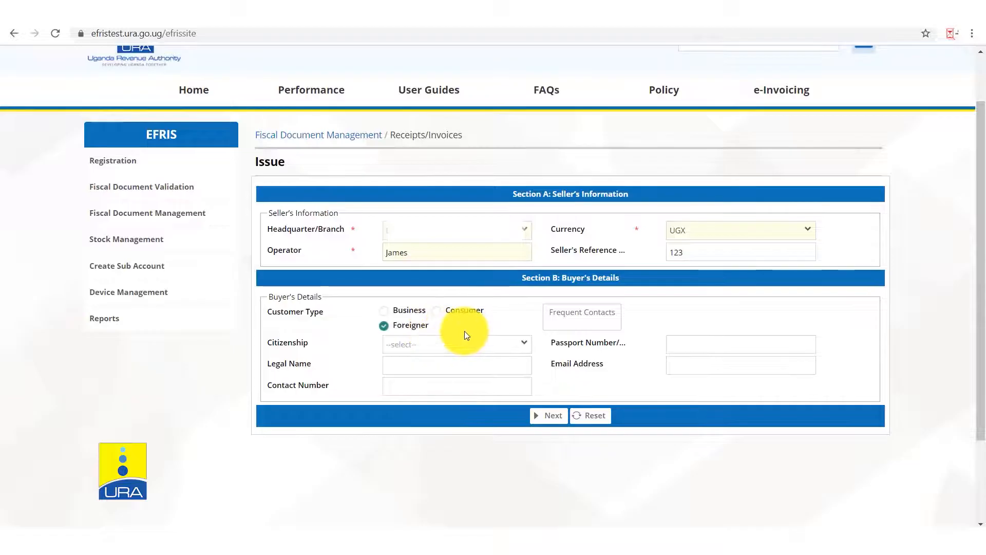
click(727, 344)
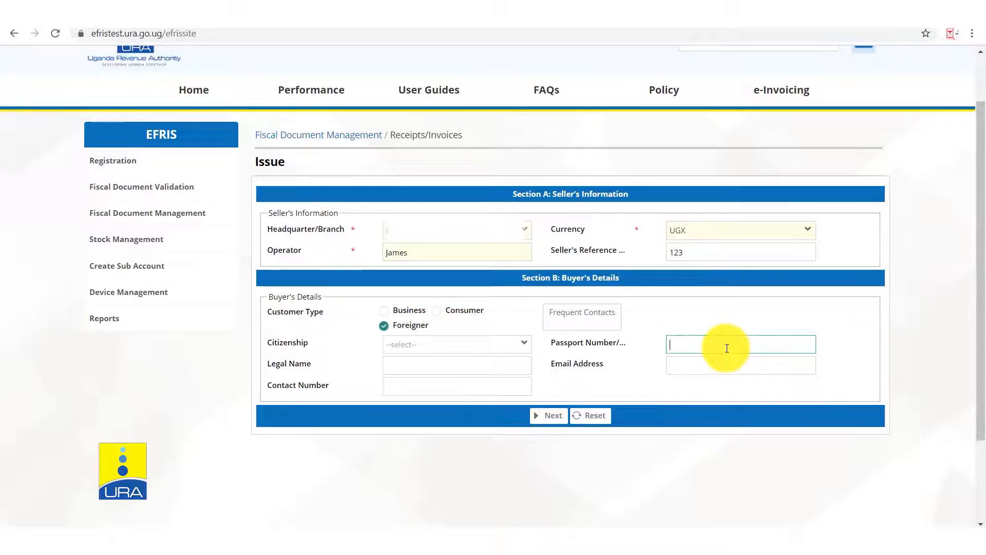
click(436, 312)
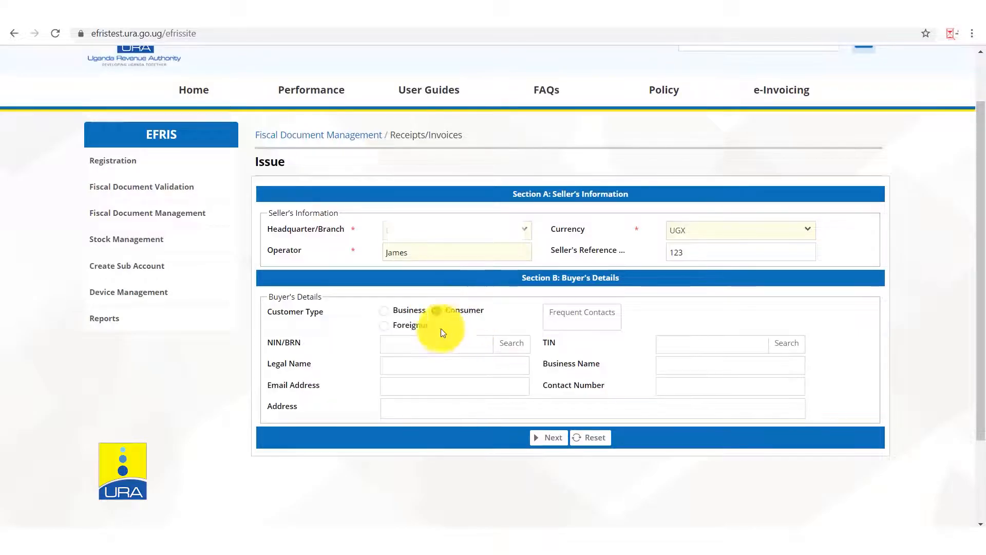
click(426, 367)
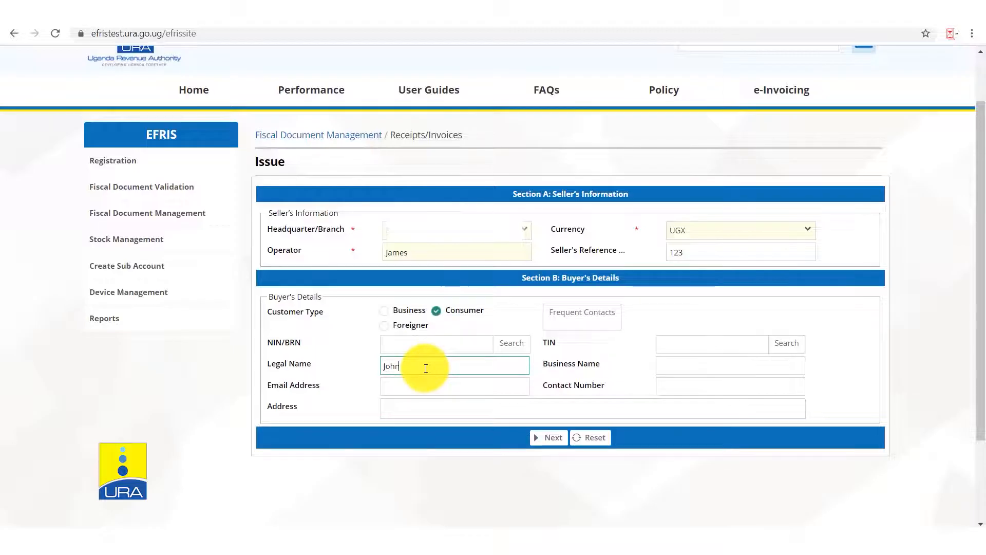
click(547, 442)
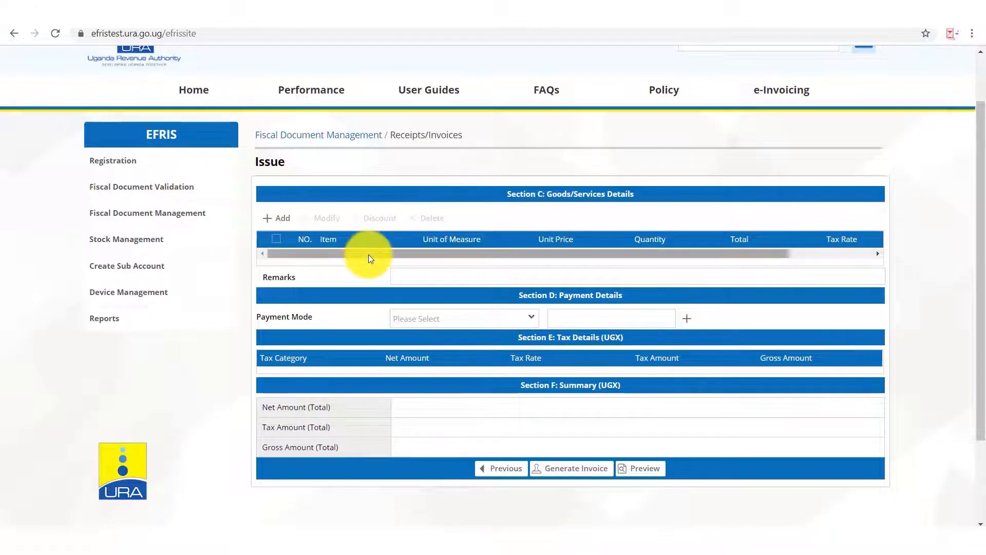
- Add a new goods line and bring up the Goods/Services Inquiry lookup
click(283, 218)
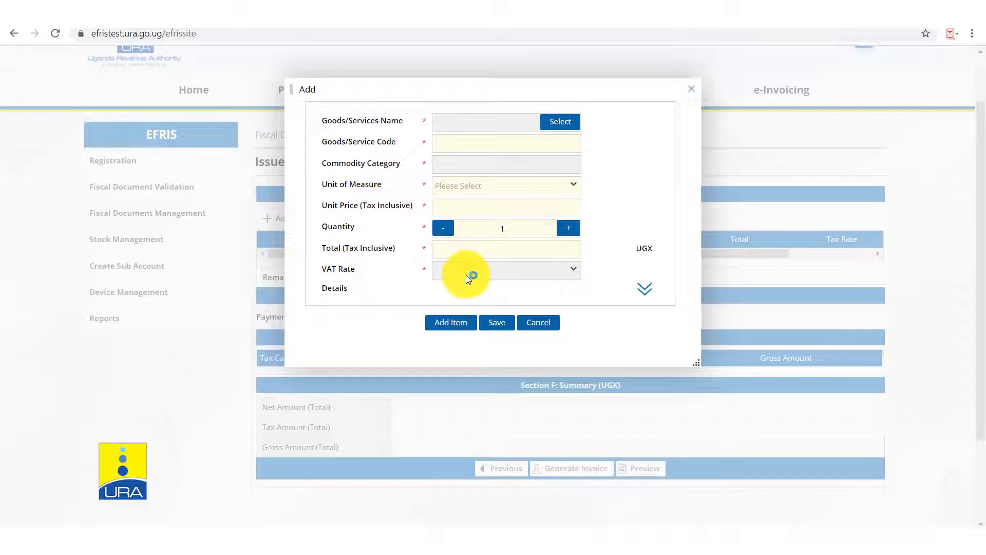
click(554, 124)
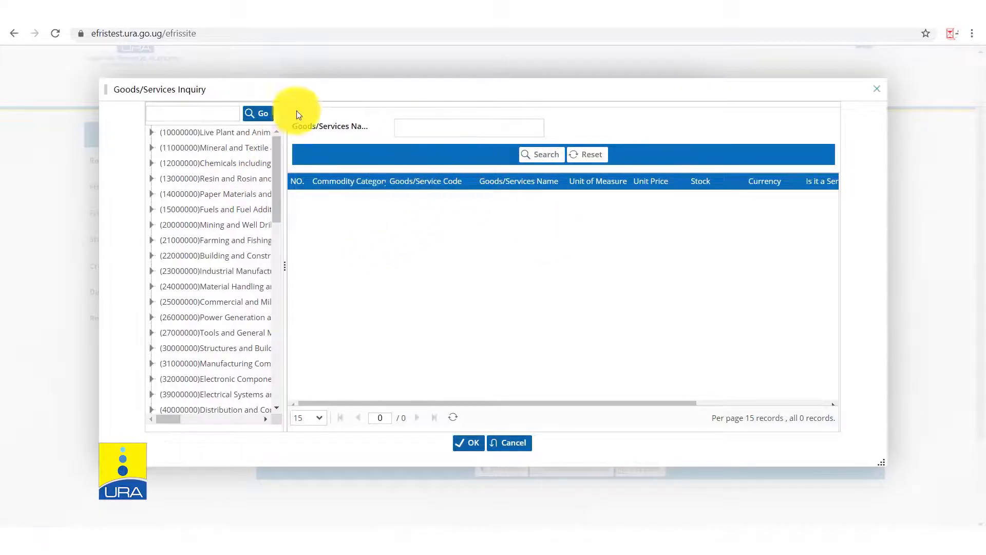
- Search the goods list and choose HIMA CEMENT 50 KG (code C001) for the line
click(533, 160)
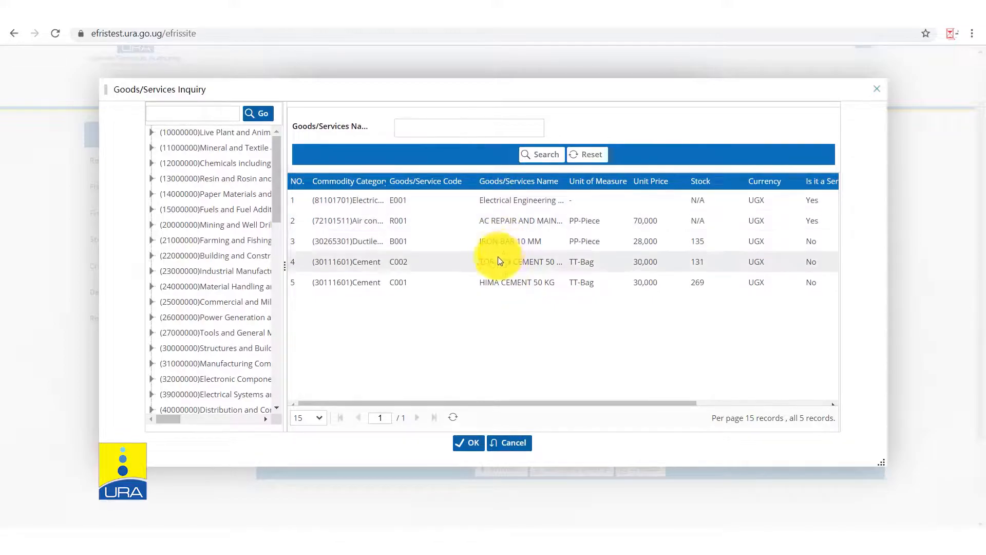
click(503, 284)
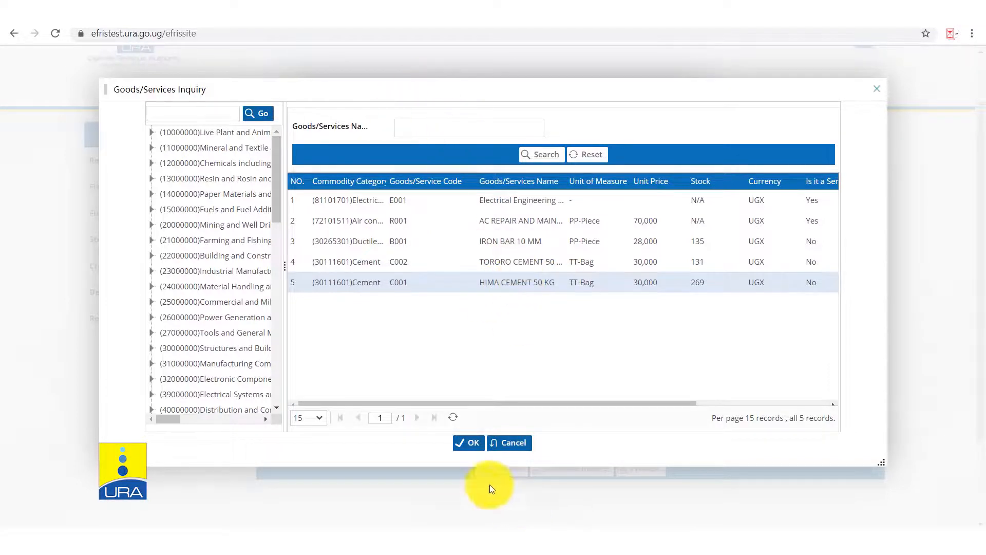
click(472, 444)
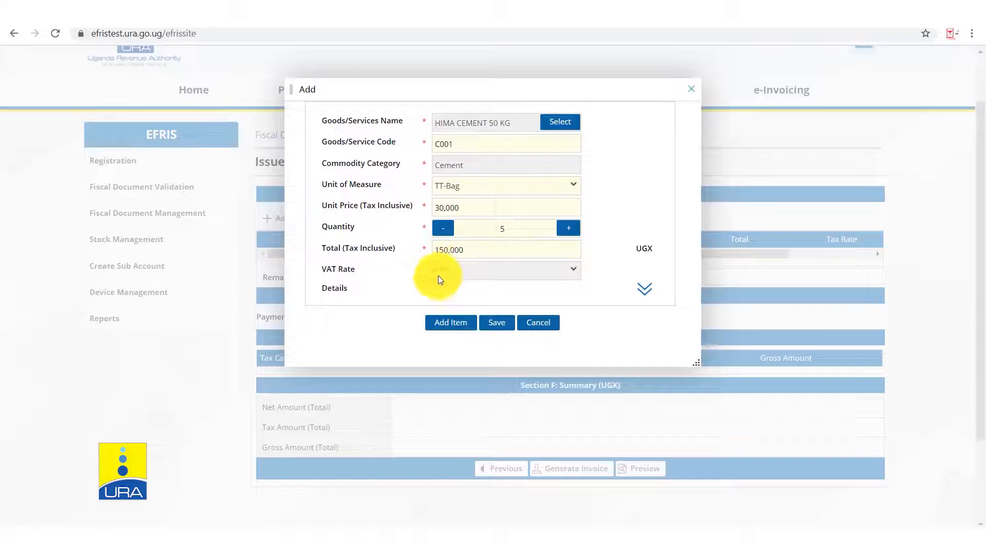
- Check the amount breakdown and save the 5-bag cement line totalling 150,000 with 18% VAT
click(642, 291)
scroll(639, 275, down, 1)
drag(680, 243, 675, 271)
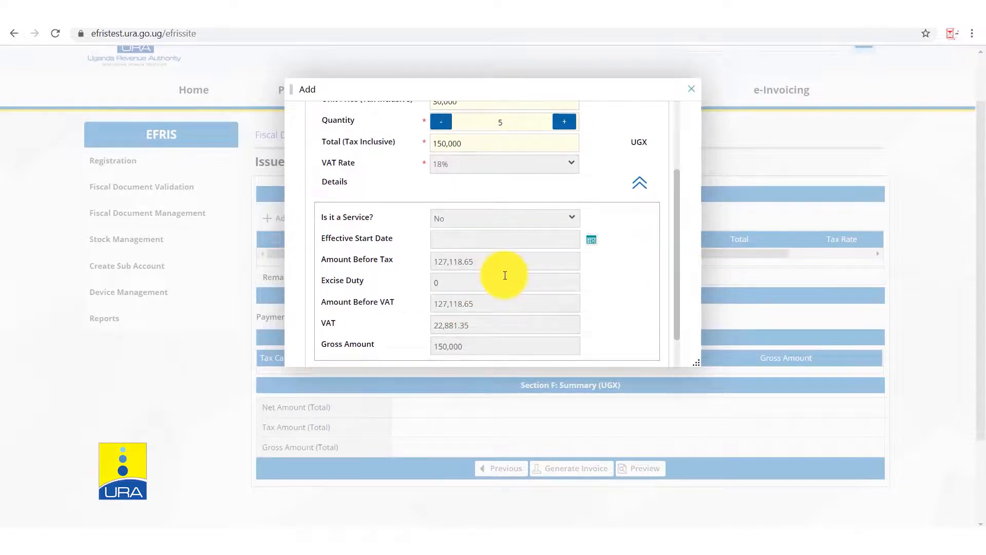
scroll(642, 247, down, 2)
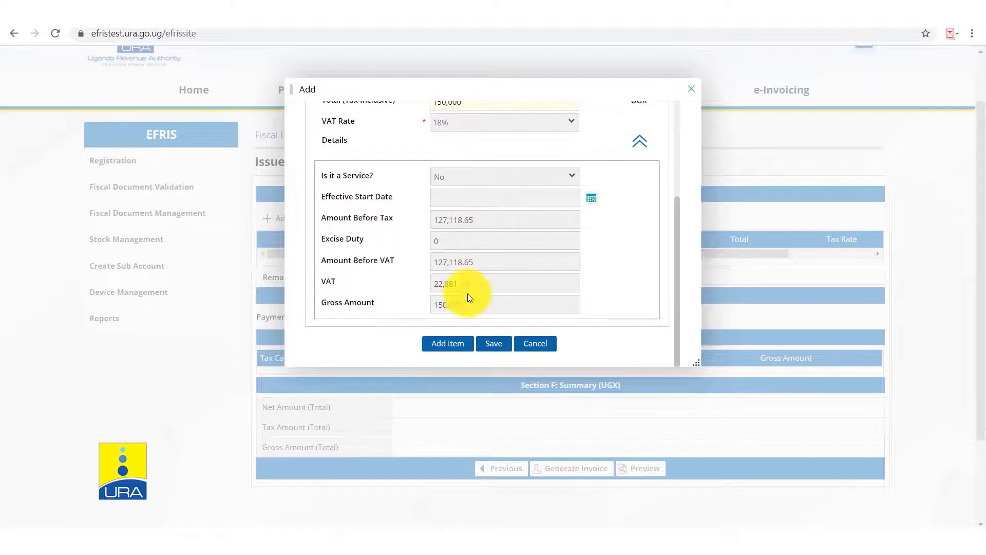
click(494, 345)
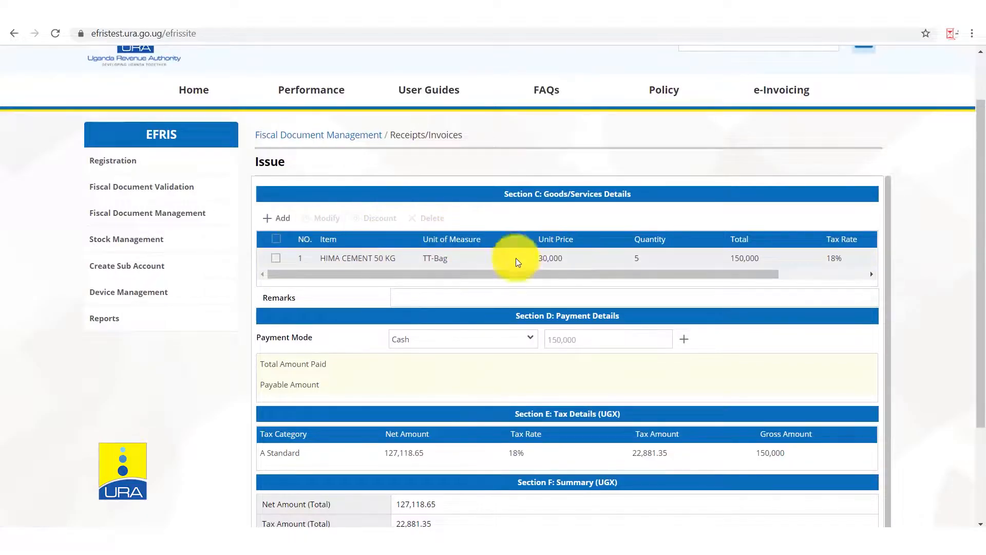
- Select the HIMA CEMENT line and open its Add Discount form
click(280, 261)
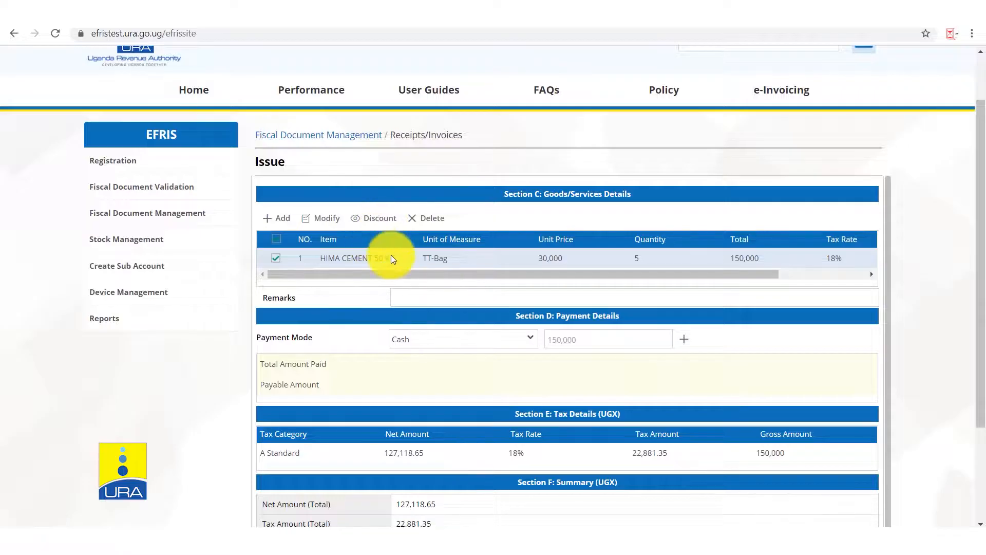
click(375, 221)
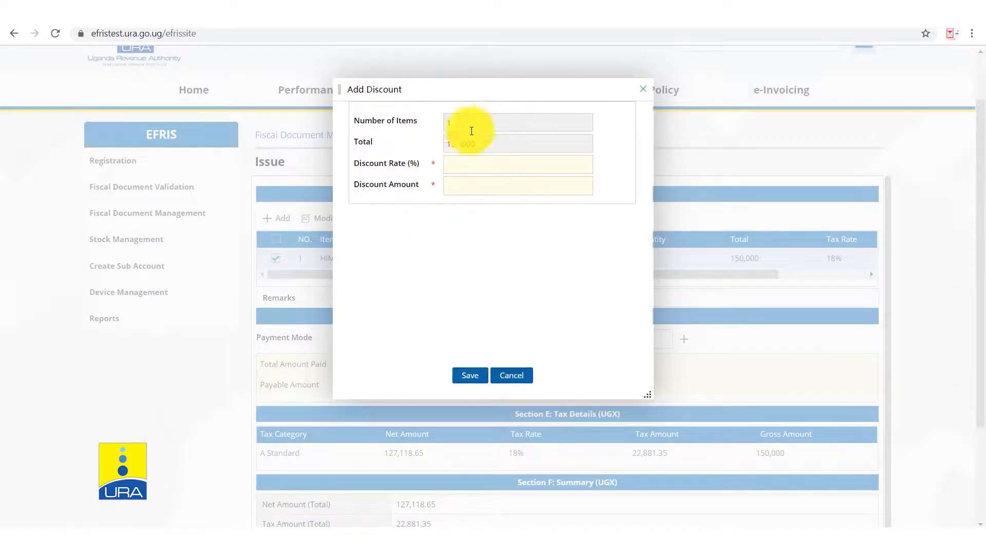
- Apply a 10% discount rate, adding a -15,000 line and a 135,000 total
click(480, 166)
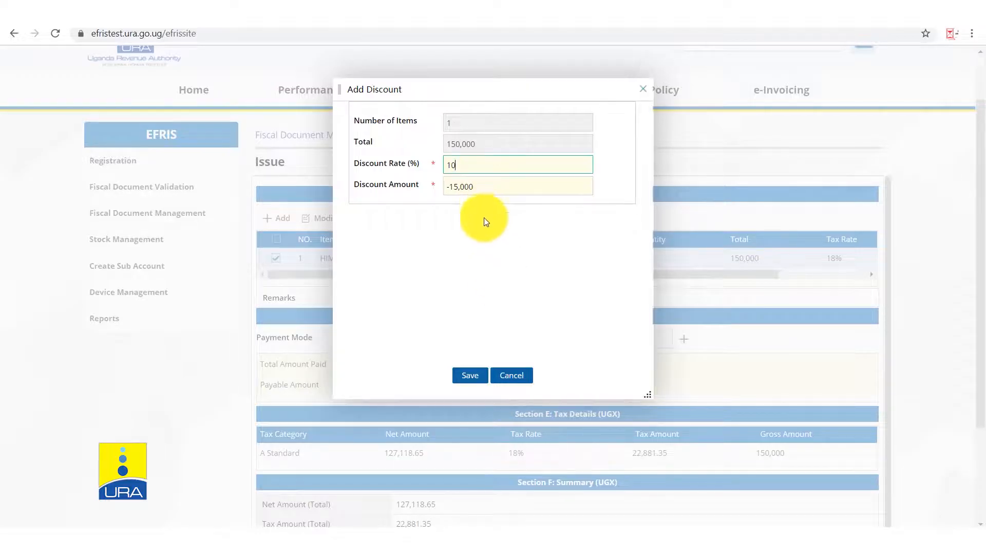
click(468, 375)
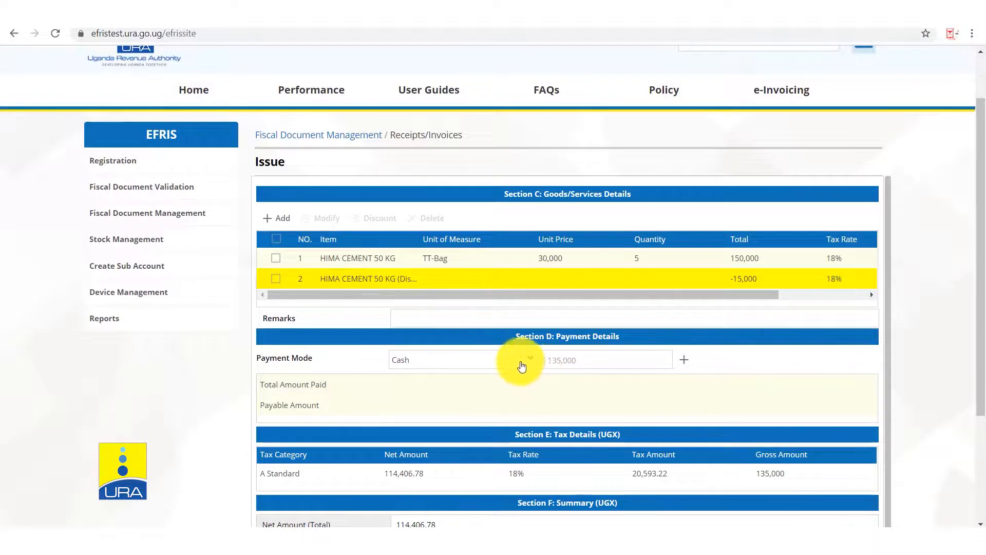
- Record a Cash payment of 135,000, check the summary totals, and preview the invoice
click(529, 363)
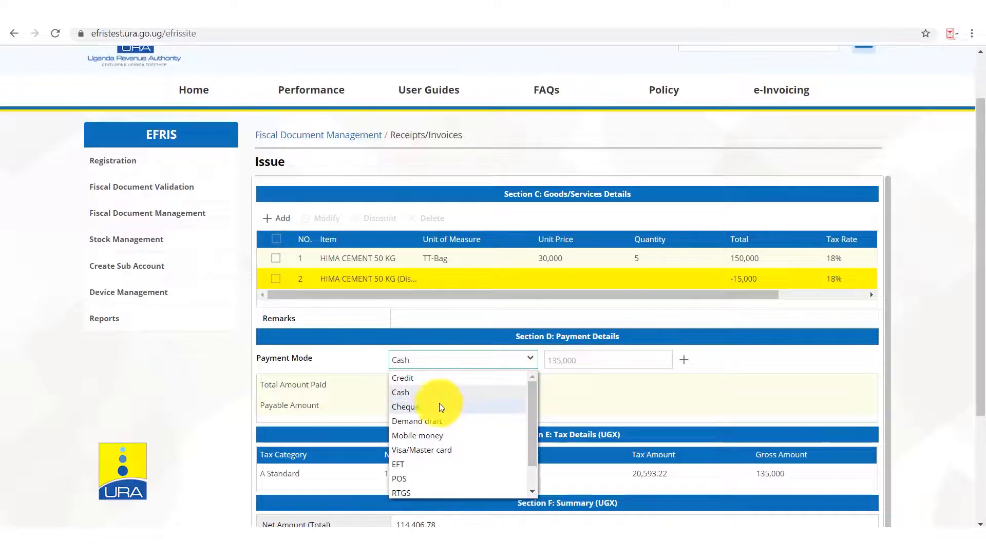
click(422, 393)
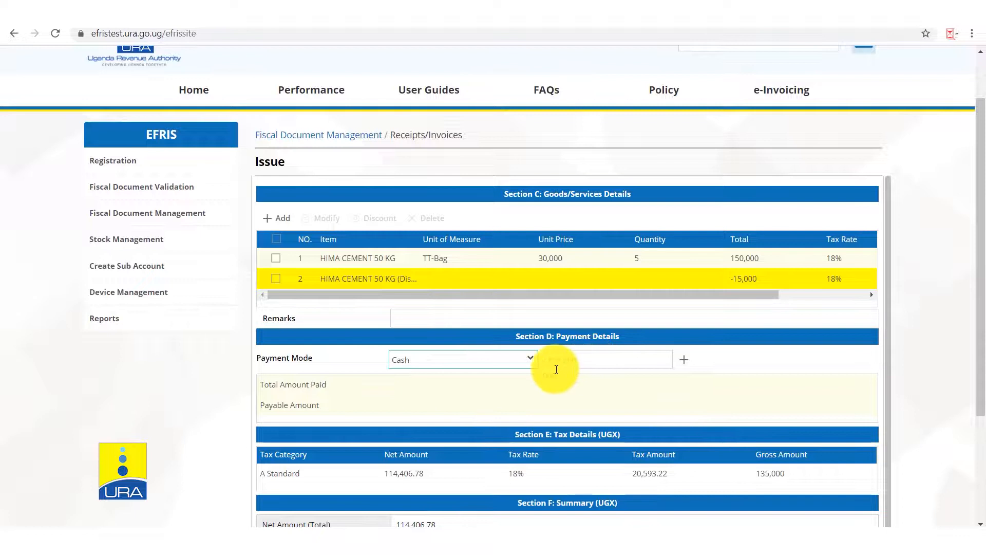
click(571, 362)
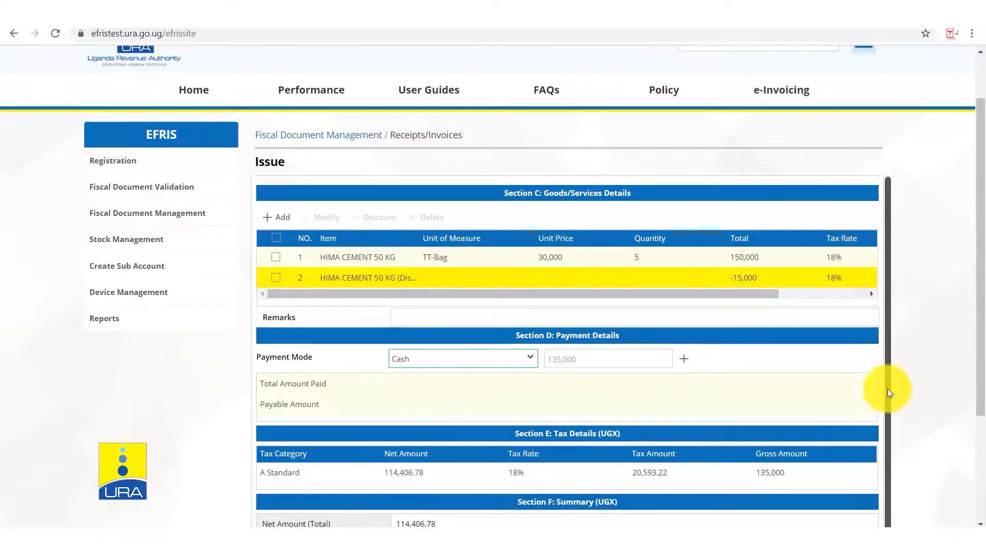
drag(981, 341, 982, 438)
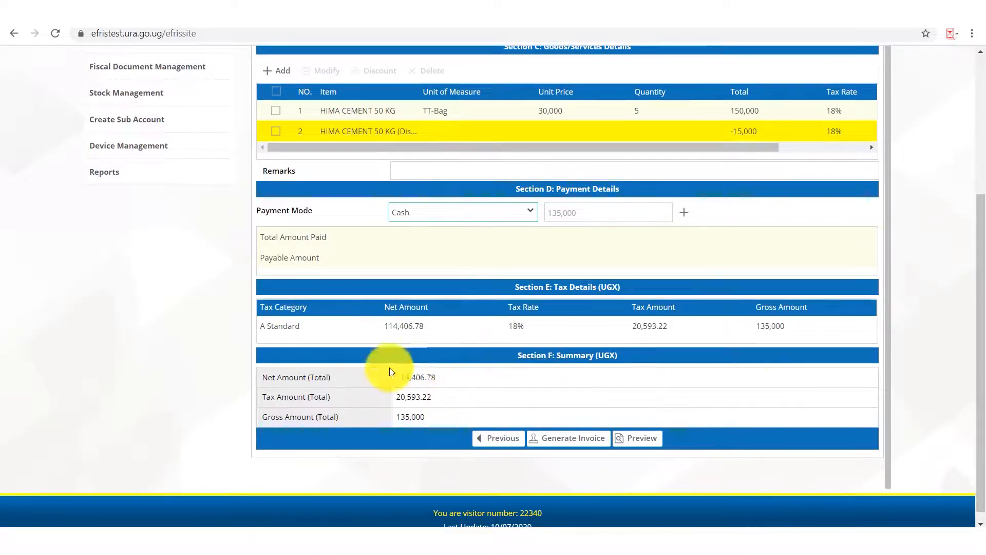
click(636, 441)
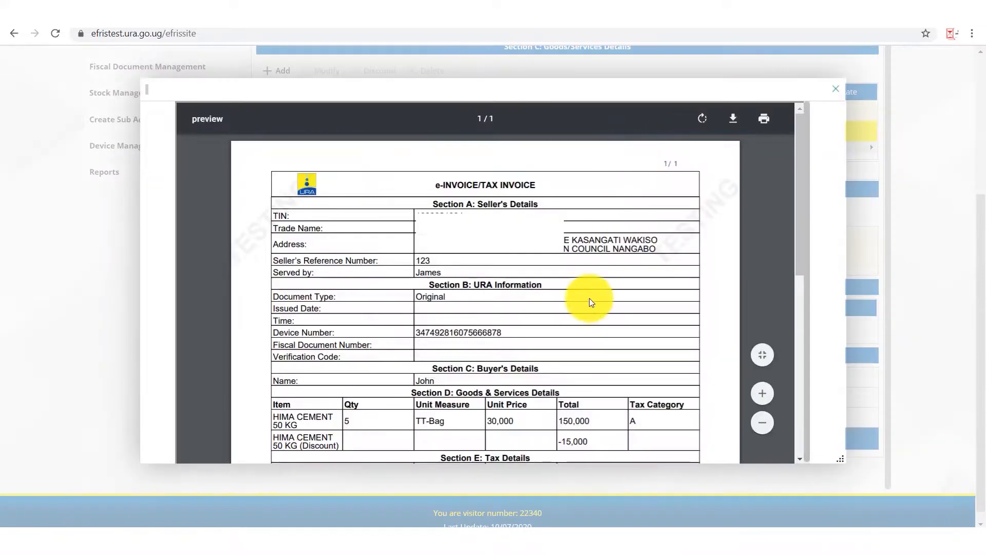
scroll(591, 303, down, 5)
scroll(591, 303, down, 3)
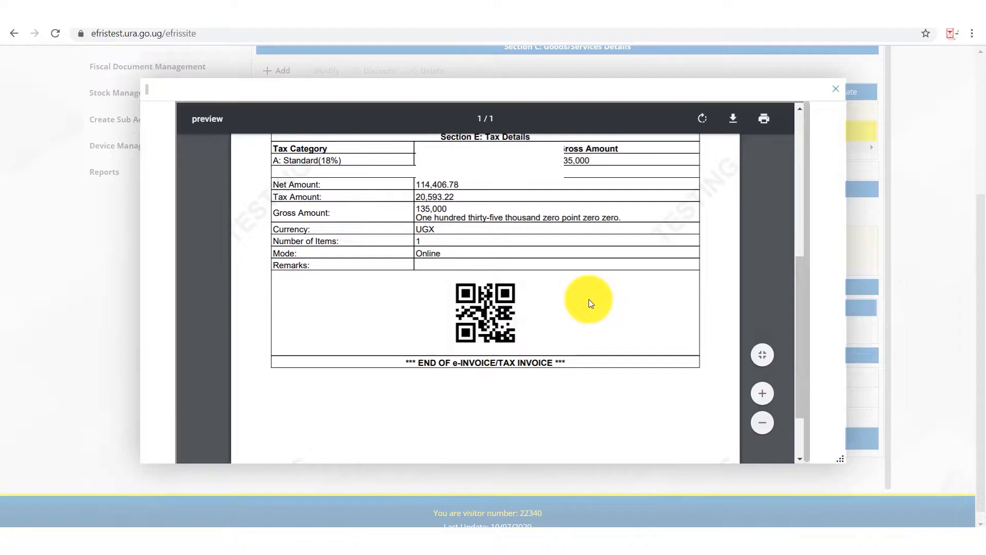
scroll(591, 304, up, 8)
scroll(591, 304, down, 8)
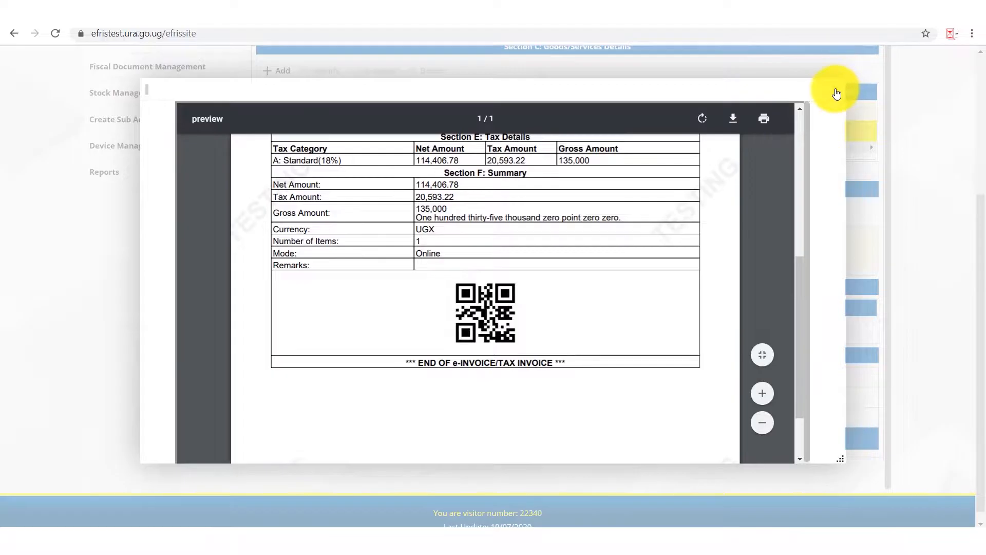
click(837, 94)
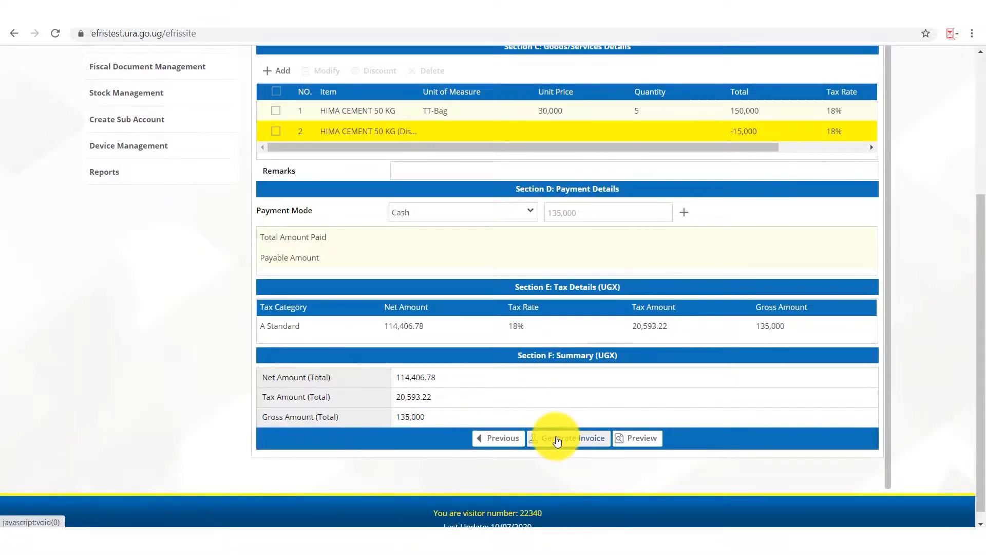
- Generate and confirm the fiscal invoice, then review the 10/07/2020 e-Invoice PDF
click(557, 440)
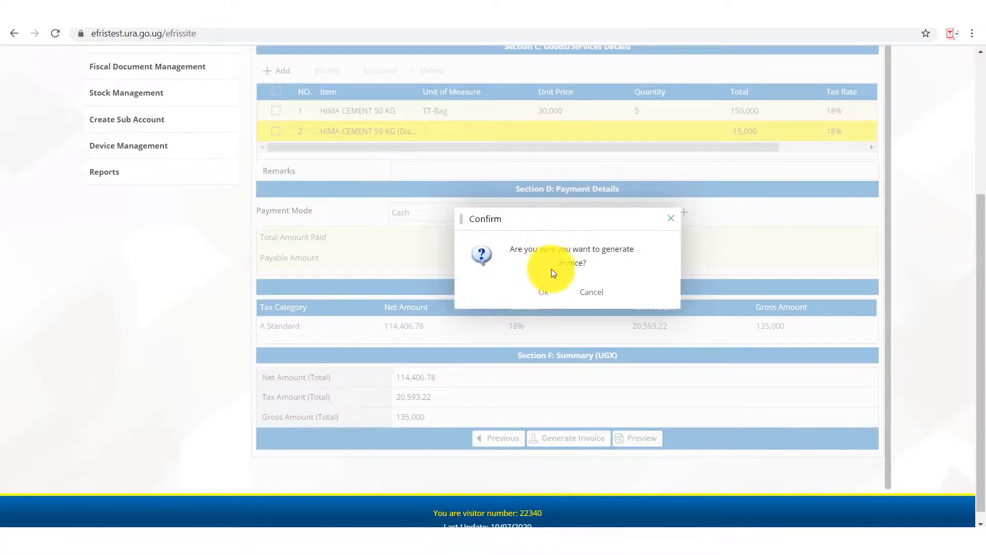
click(545, 293)
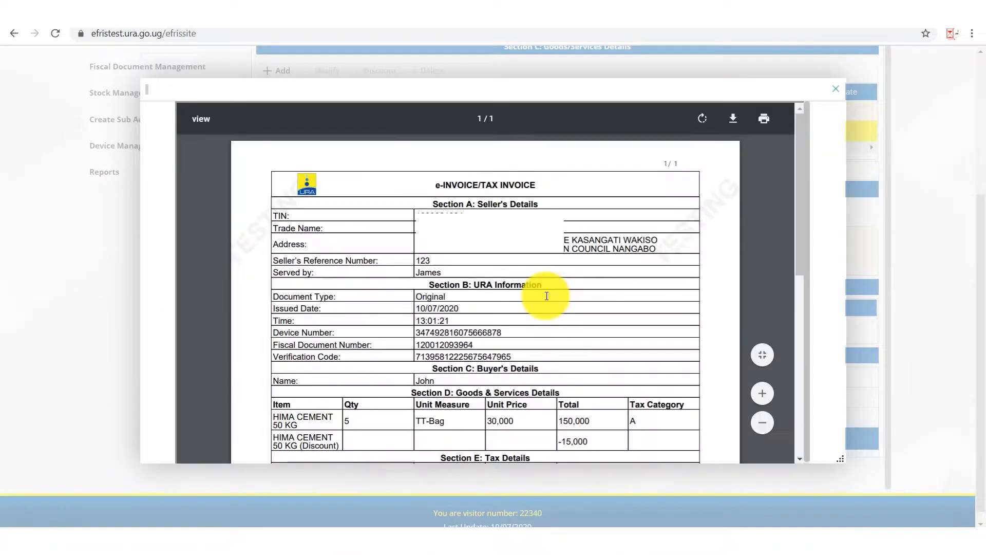
scroll(548, 313, down, 3)
scroll(495, 304, up, 3)
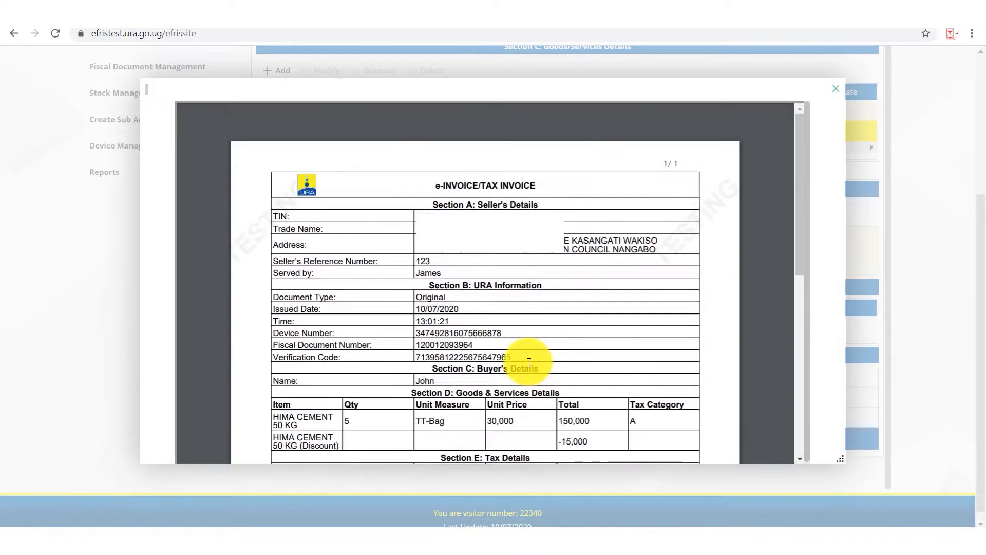